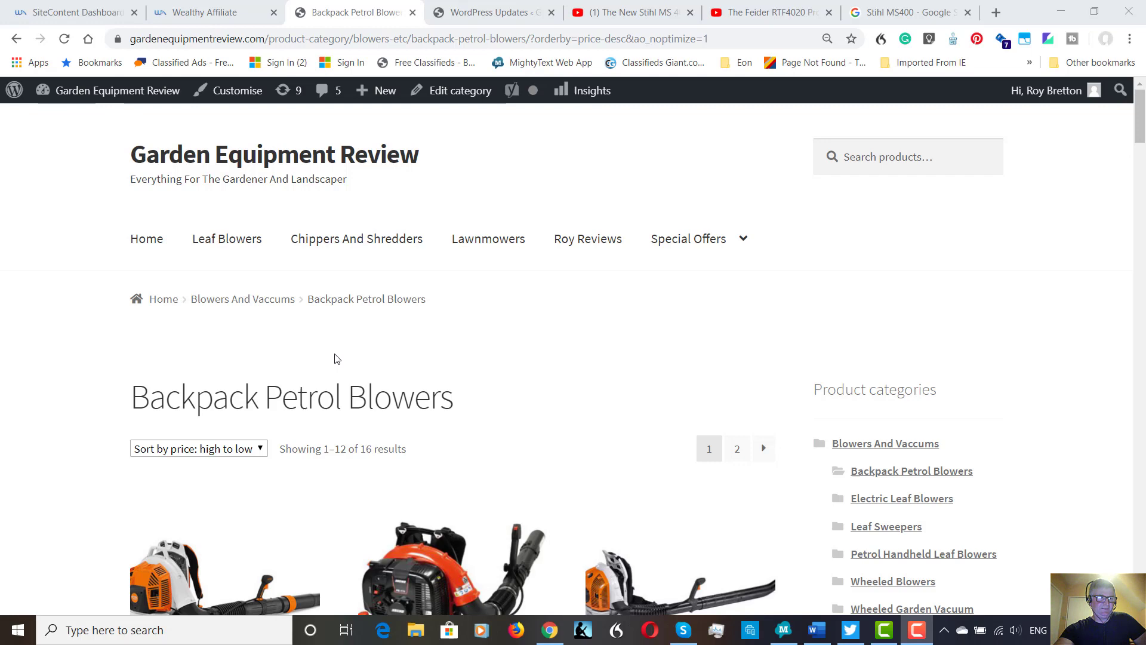
pyautogui.scroll(-1, 336, 356)
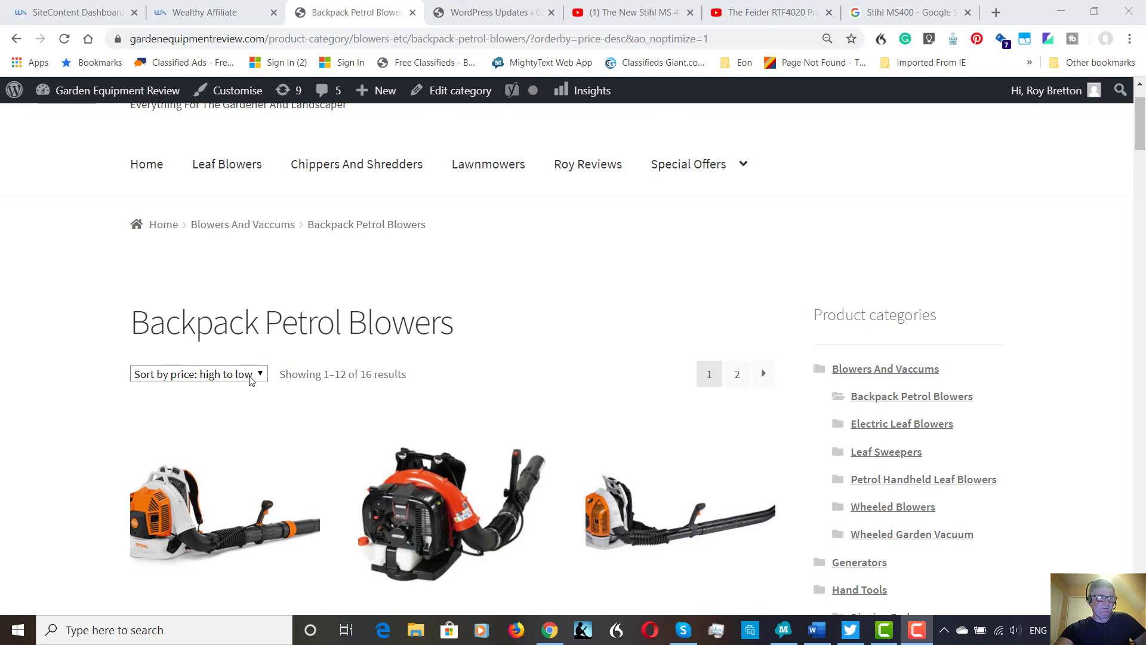
pyautogui.scroll(-1, 259, 377)
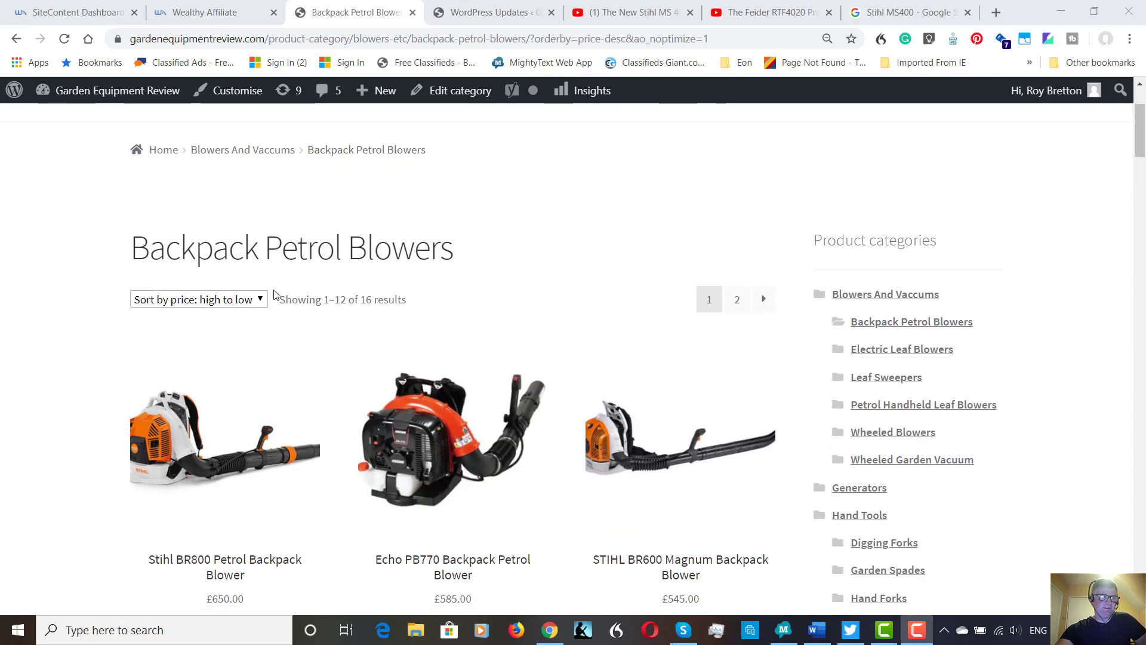
# Sort the Backpack Petrol Blowers listing by price, low to high.
pyautogui.click(261, 299)
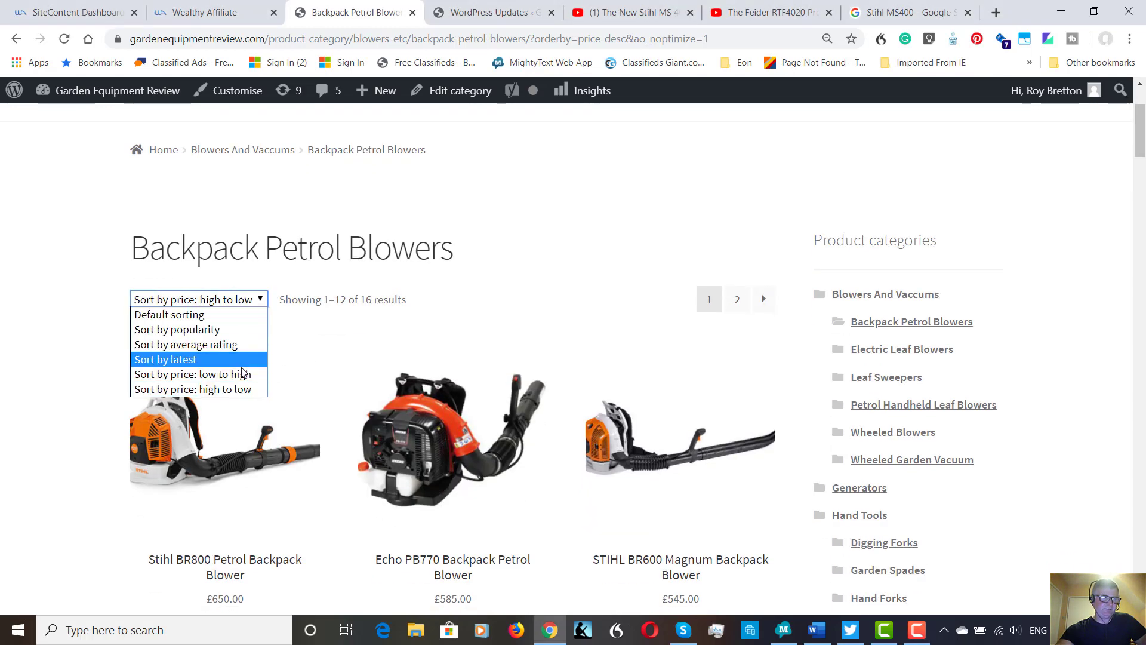
pyautogui.click(244, 375)
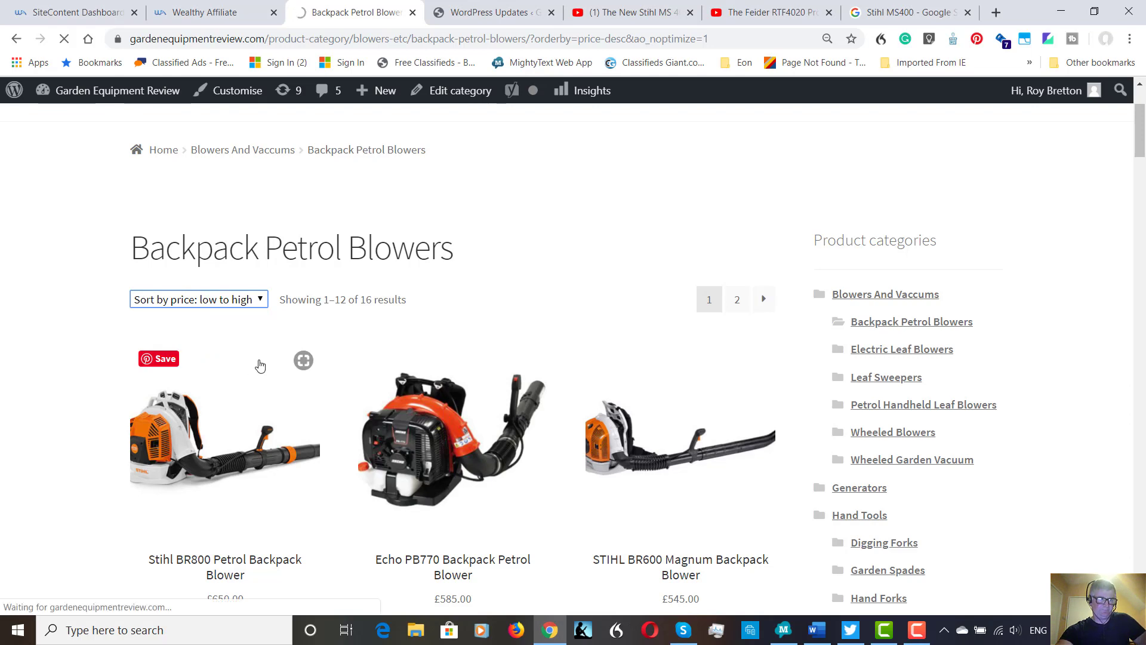
pyautogui.scroll(-2, 269, 365)
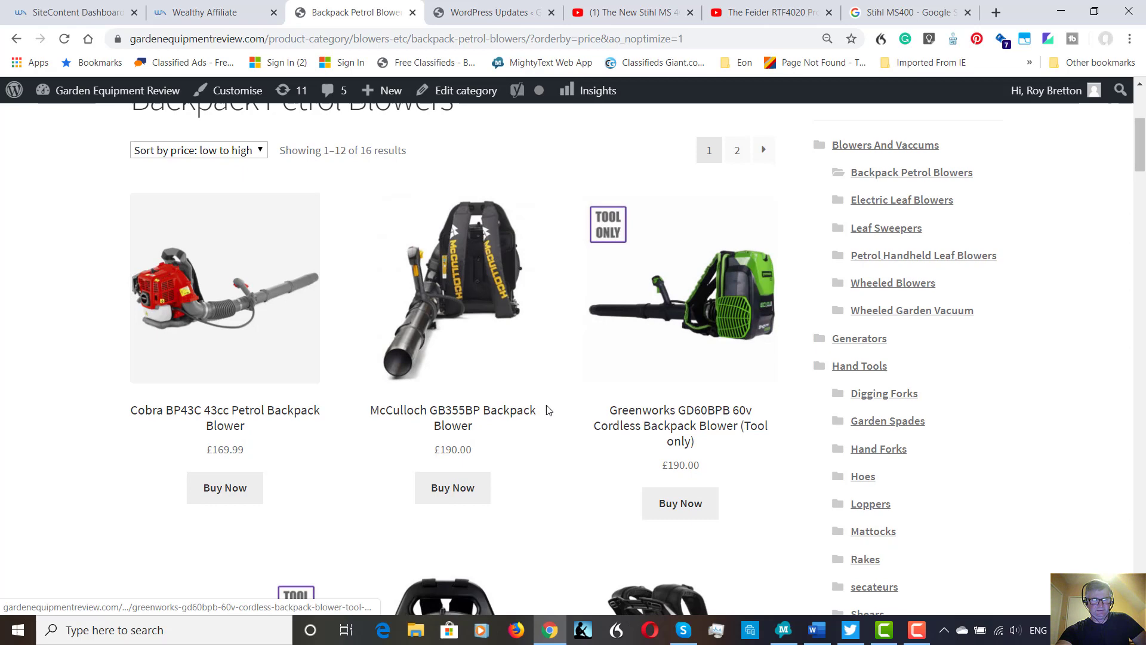
pyautogui.scroll(-2, 577, 419)
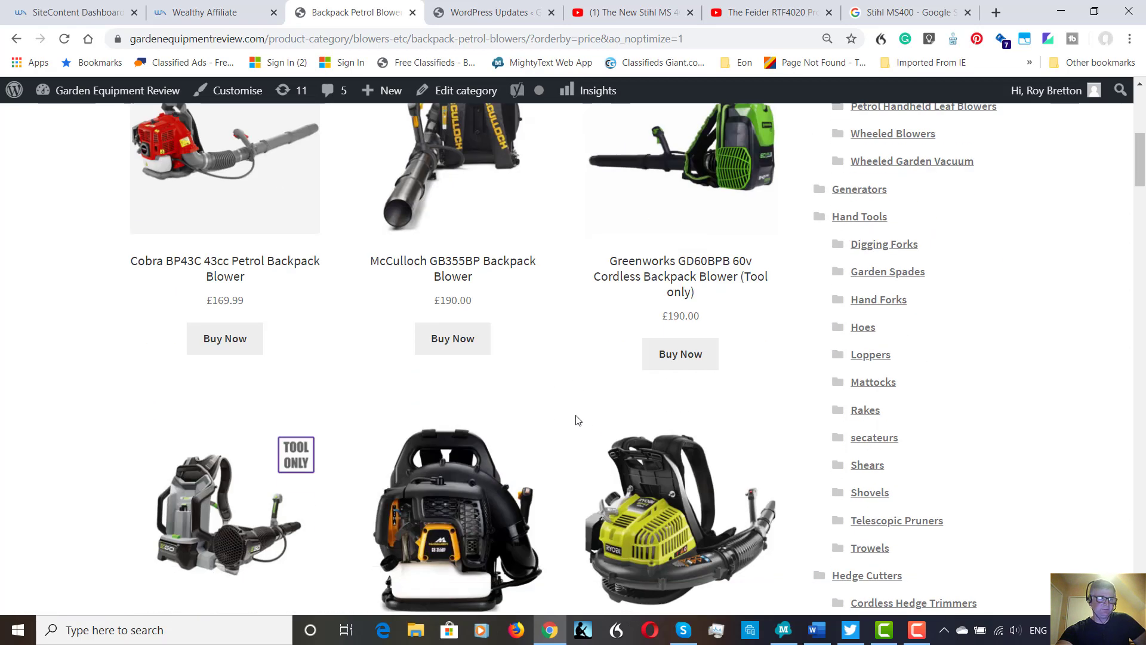
pyautogui.scroll(-3, 577, 419)
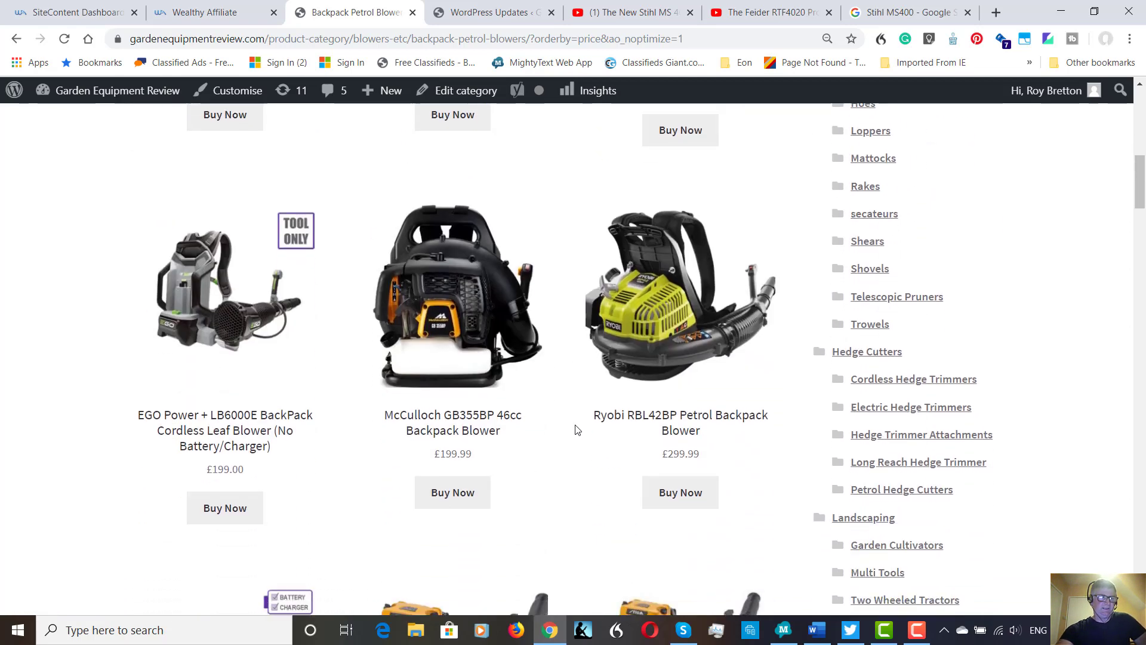
pyautogui.scroll(3, 578, 431)
pyautogui.scroll(3, 577, 430)
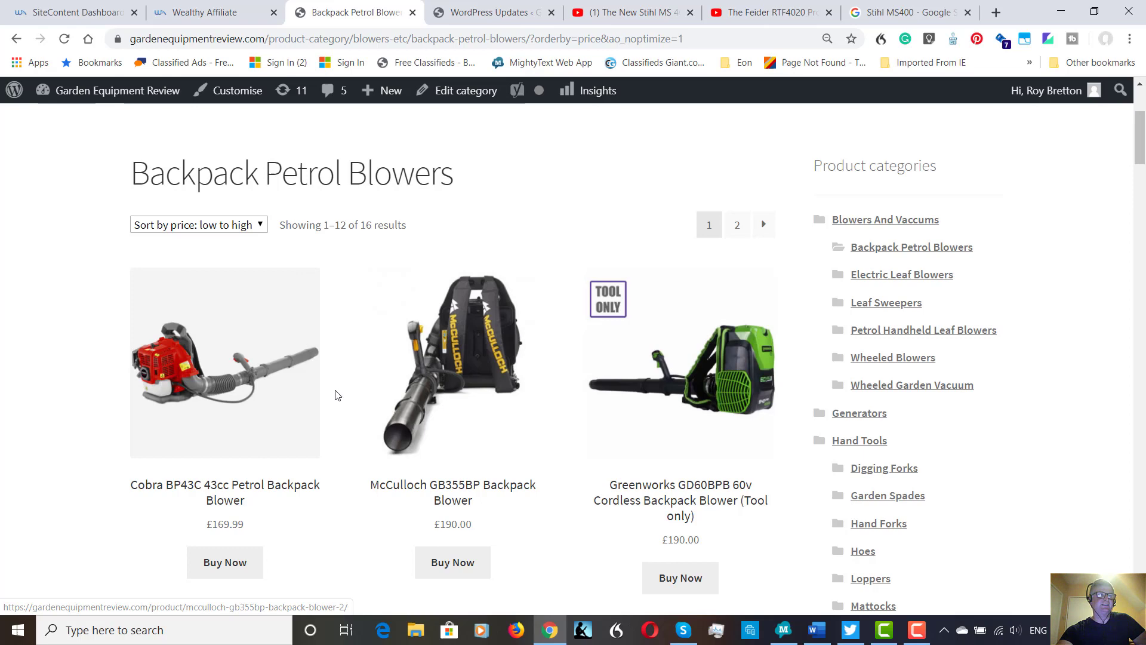
# Go to the WordPress admin and open the WooCommerce System status page.
pyautogui.click(488, 12)
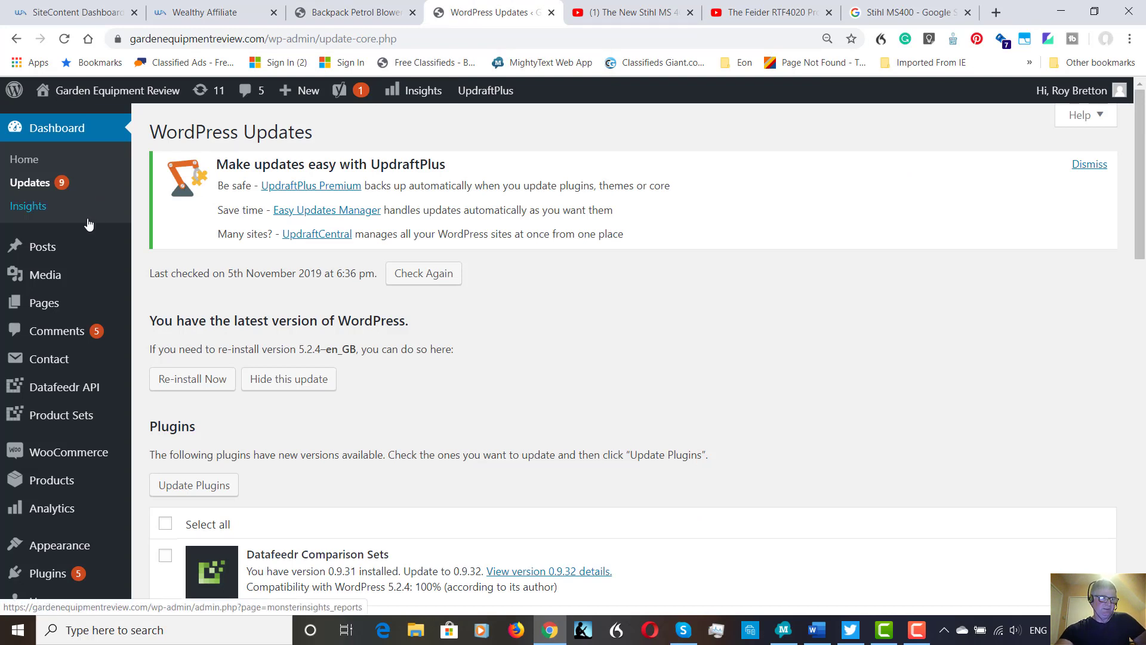
pyautogui.moveTo(69, 452)
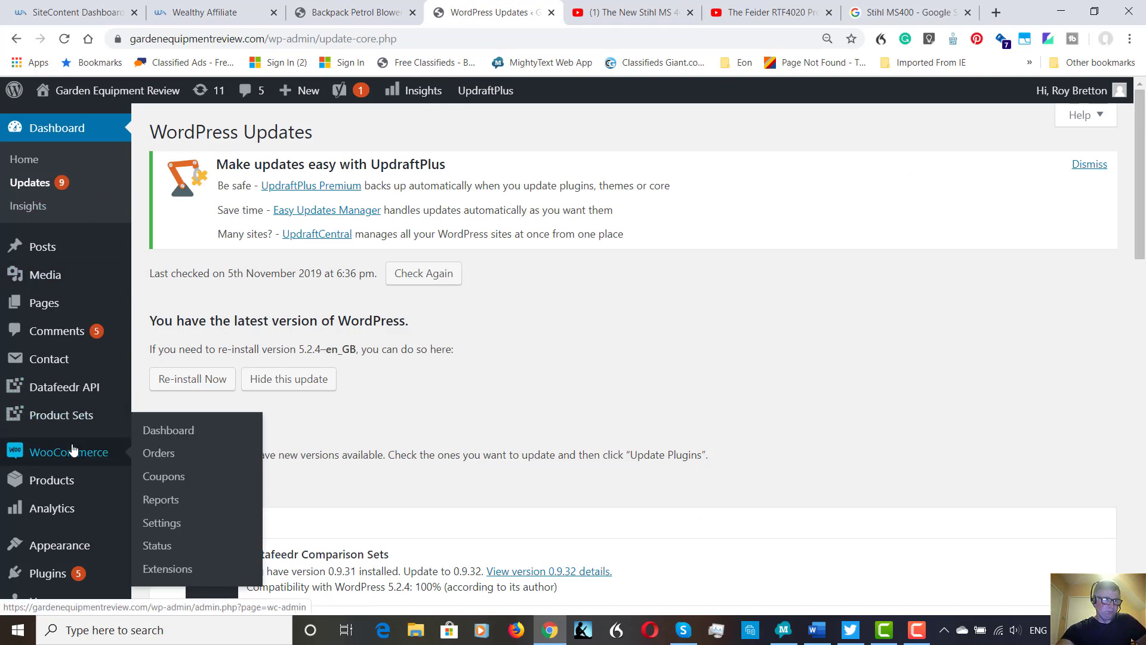
pyautogui.click(159, 546)
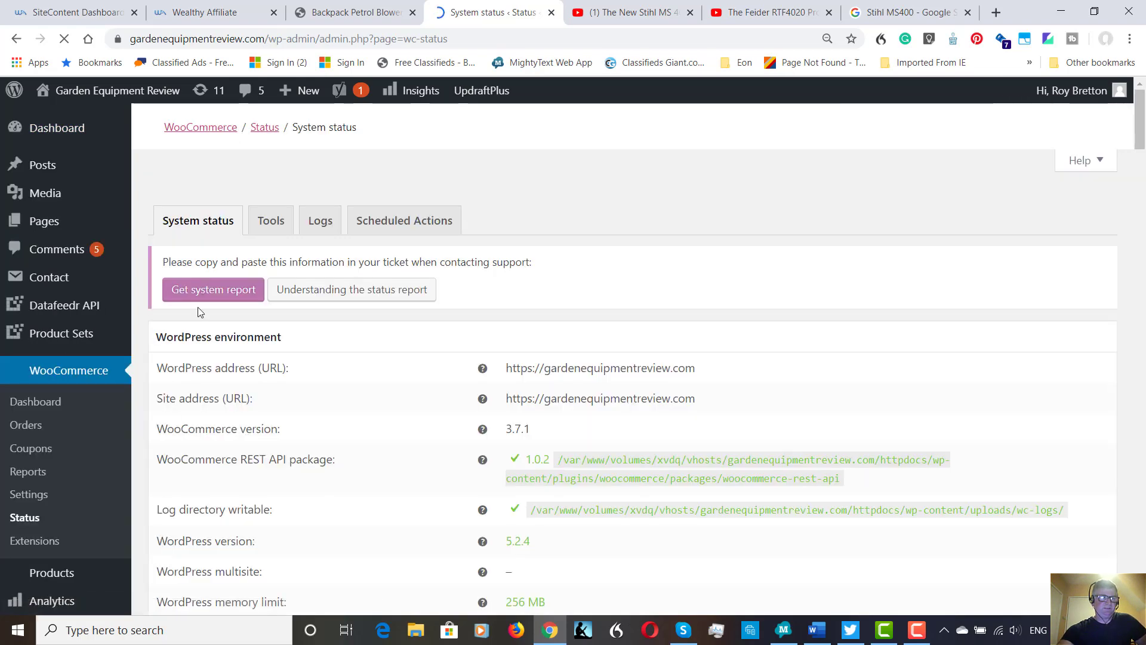
# Show the WooCommerce Status Tools tab with the Product lookup tables tool.
pyautogui.click(270, 220)
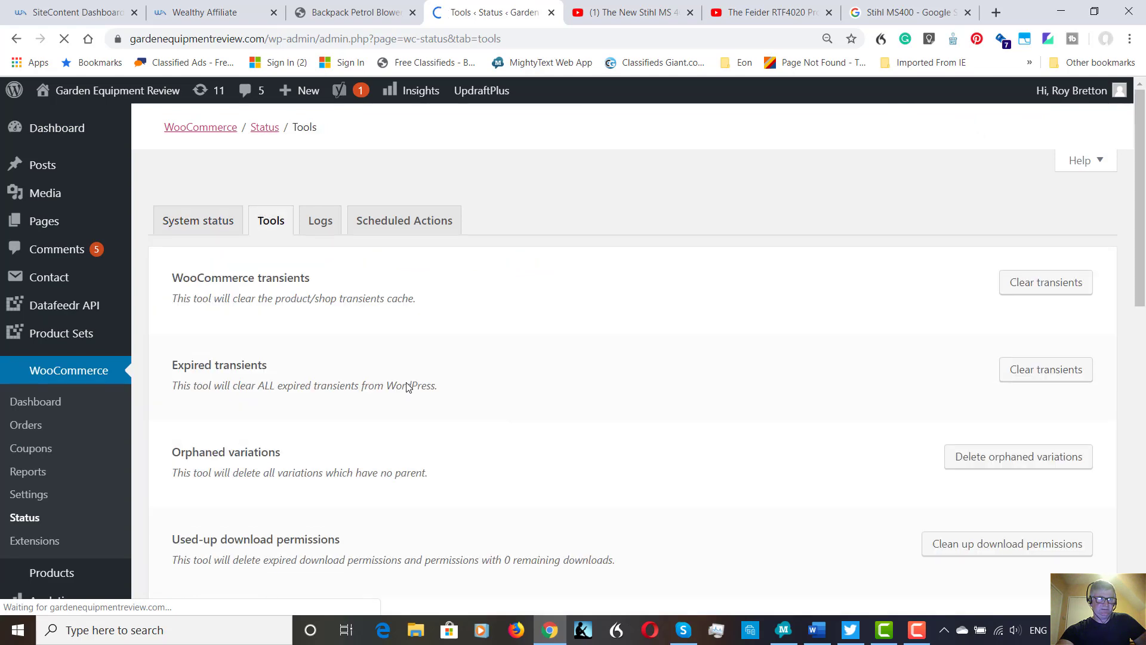
pyautogui.scroll(-2, 406, 386)
pyautogui.scroll(-3, 406, 387)
pyautogui.scroll(-3, 405, 387)
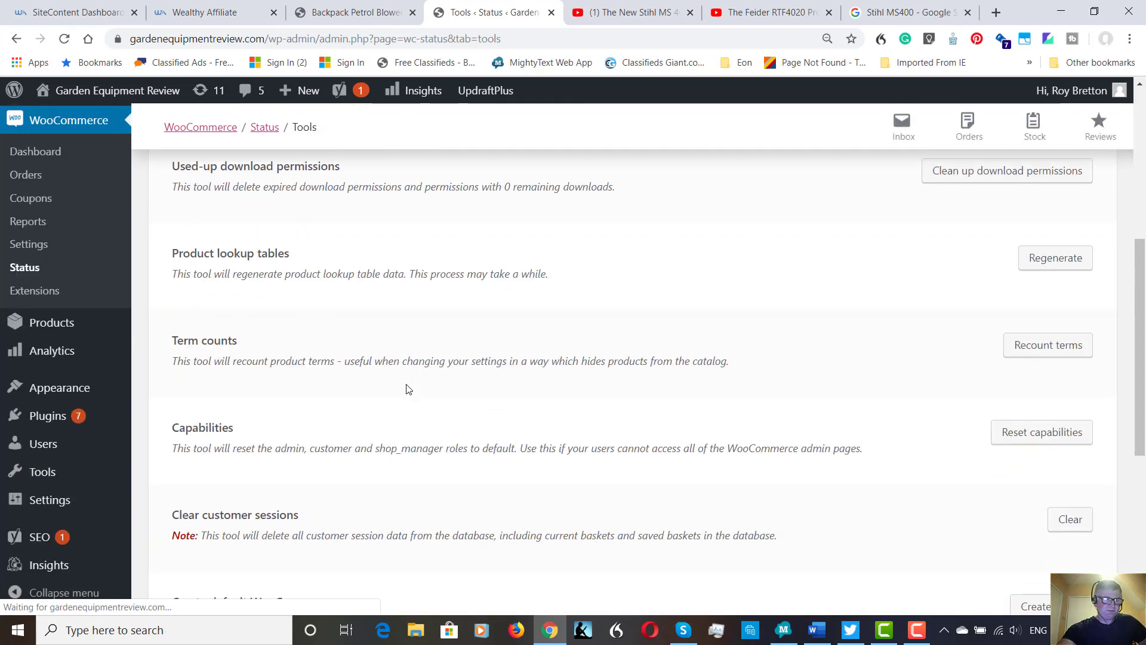
pyautogui.scroll(5, 408, 404)
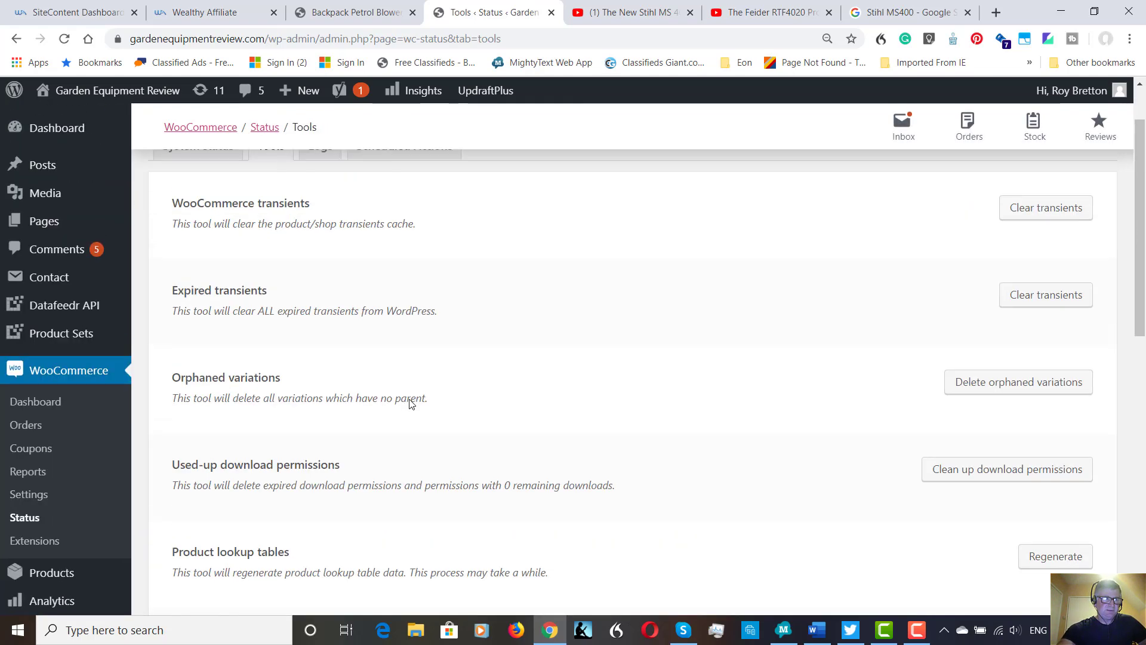
pyautogui.scroll(3, 409, 404)
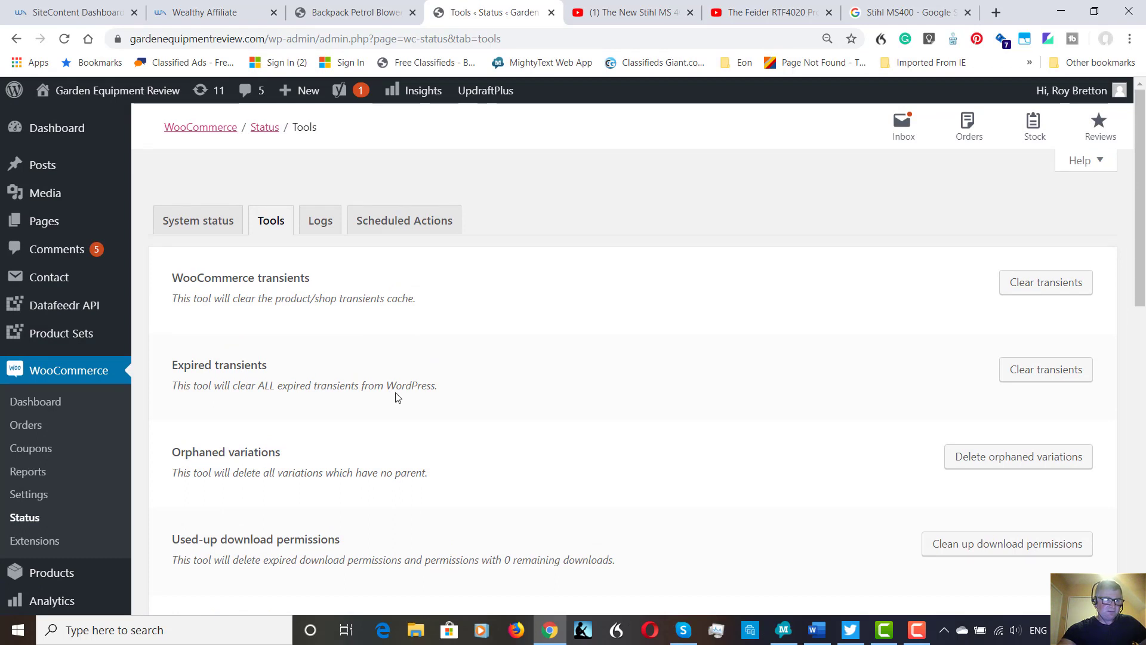
pyautogui.scroll(-2, 398, 396)
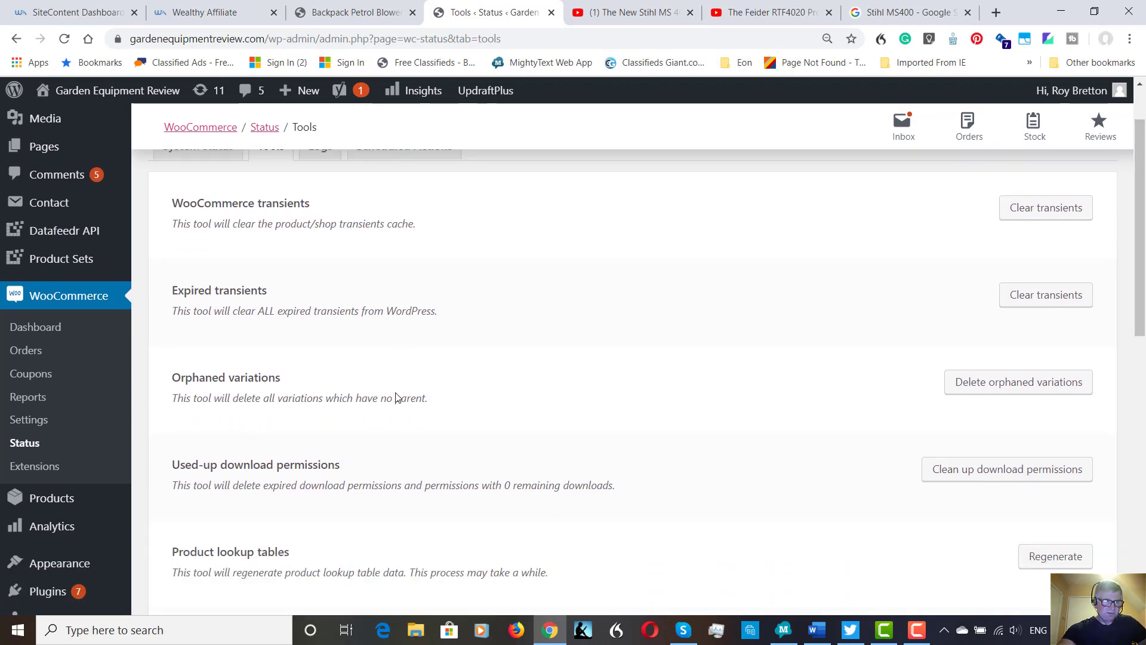
pyautogui.scroll(-3, 398, 397)
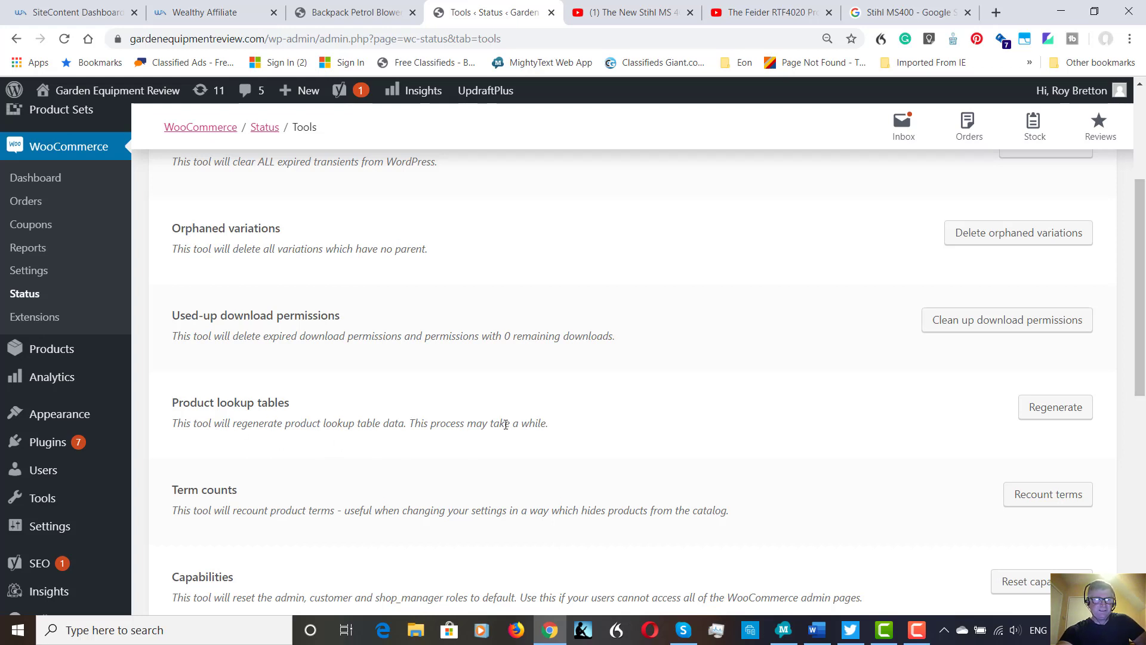
# Start regenerating the WooCommerce product lookup tables from the Tools page.
pyautogui.click(1051, 409)
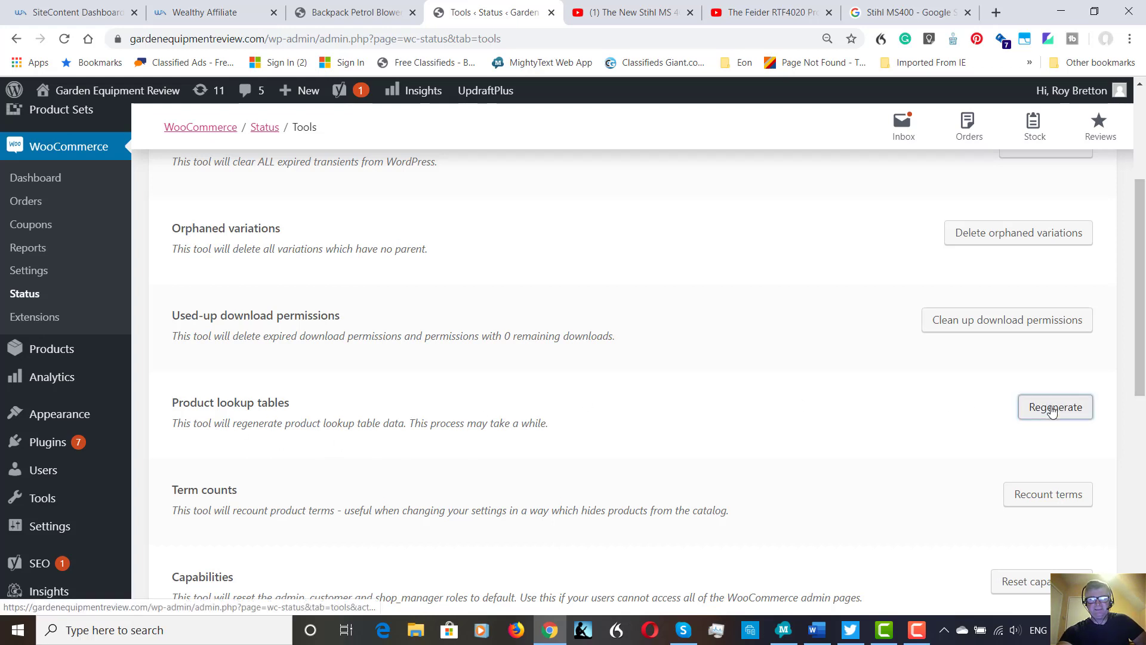